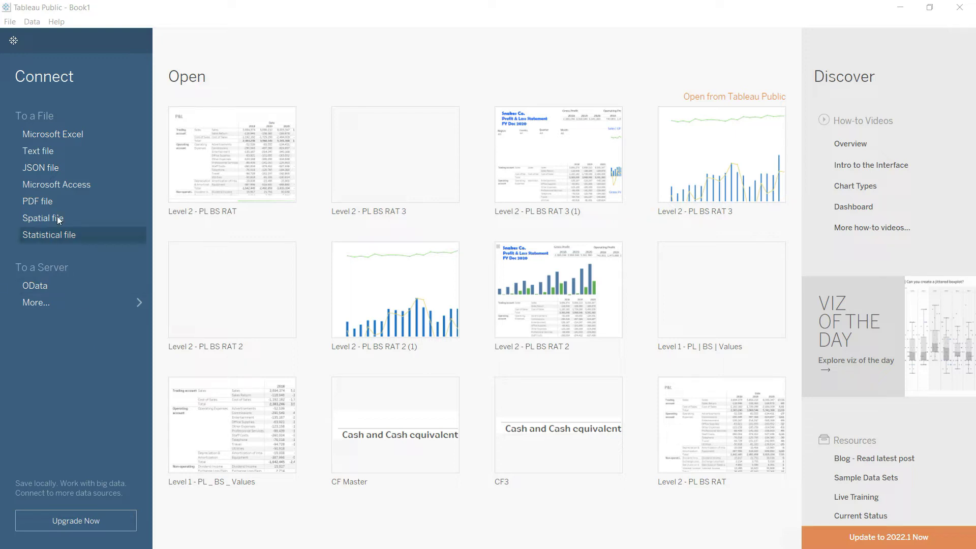
# - Connect to the Excel workbook "Data file for students" and add its GL sheet to the data model
pyautogui.click(87, 139)
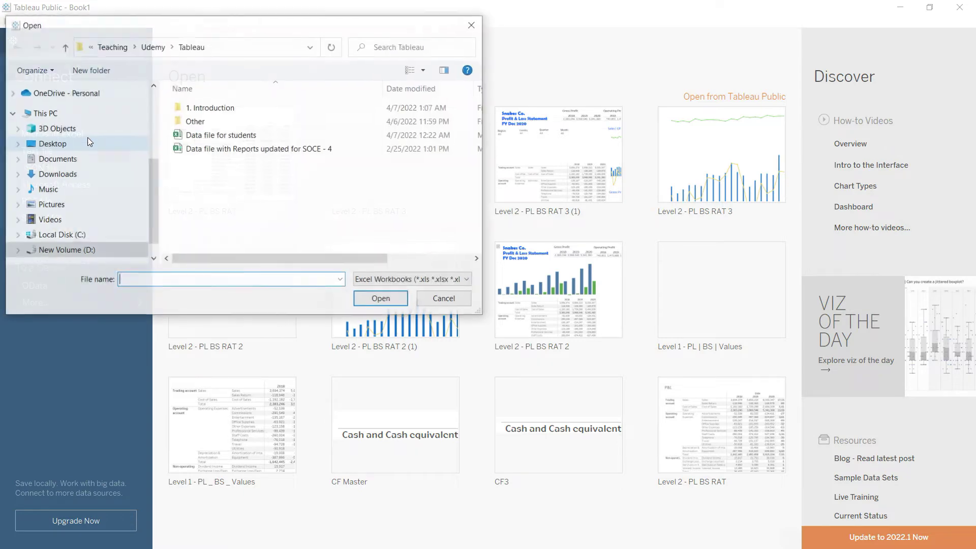
pyautogui.click(237, 142)
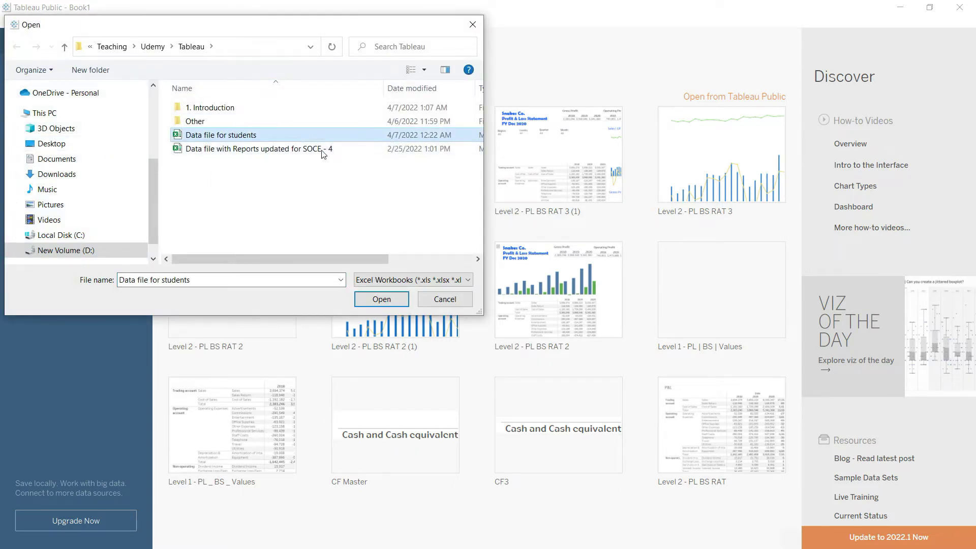
pyautogui.click(395, 301)
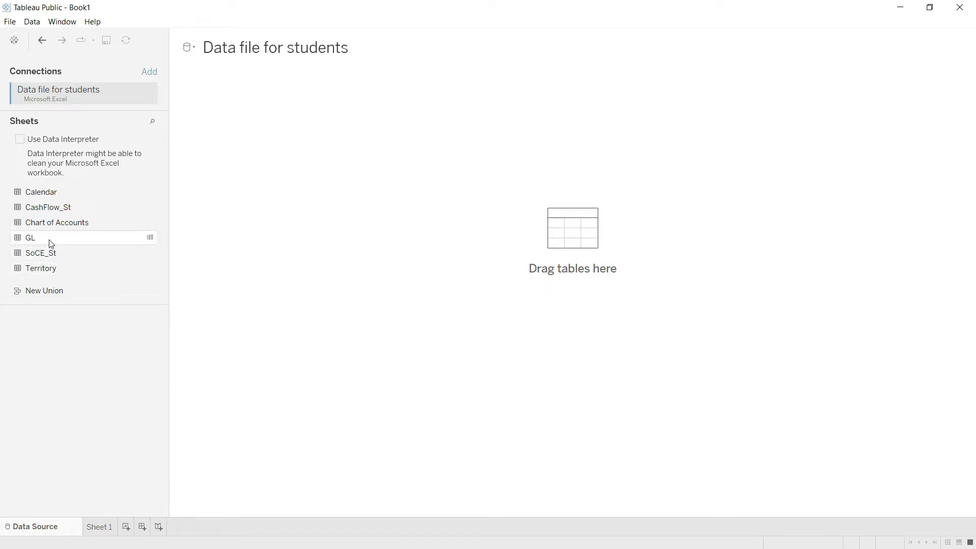
pyautogui.moveTo(51, 241); pyautogui.dragTo(435, 162)
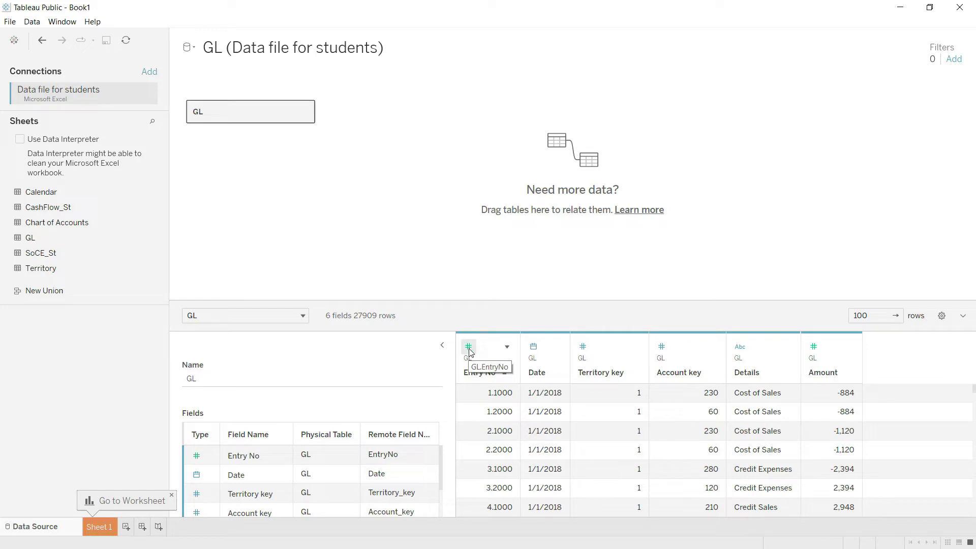
# - Check the data type options of GL's Date column and look through the table's field list
pyautogui.click(556, 347)
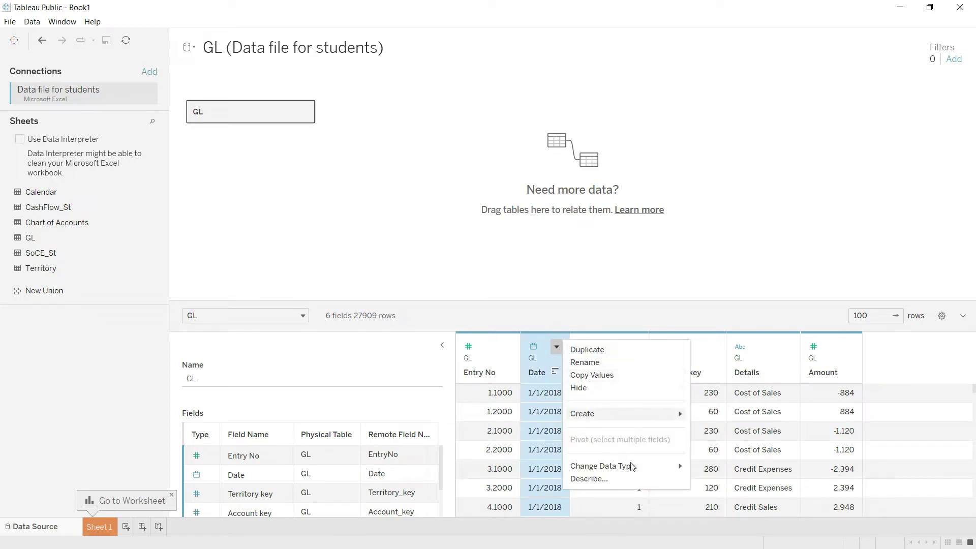
pyautogui.moveTo(633, 465)
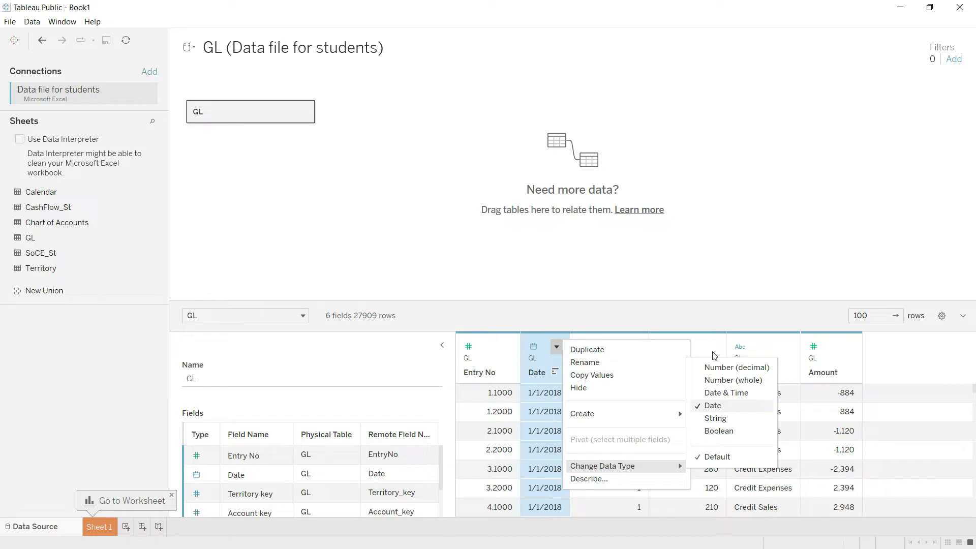
pyautogui.click(684, 286)
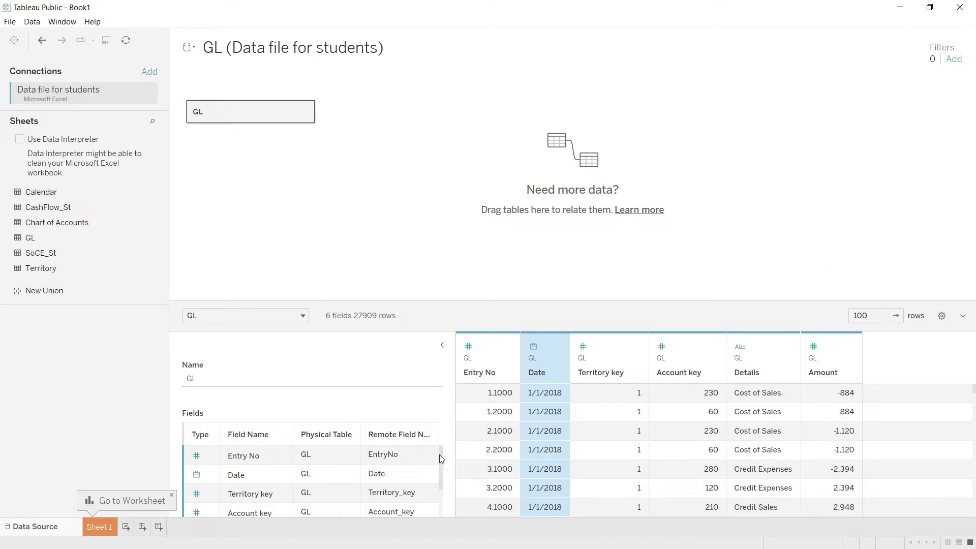
pyautogui.scroll(-2, 440, 488)
pyautogui.scroll(2, 449, 487)
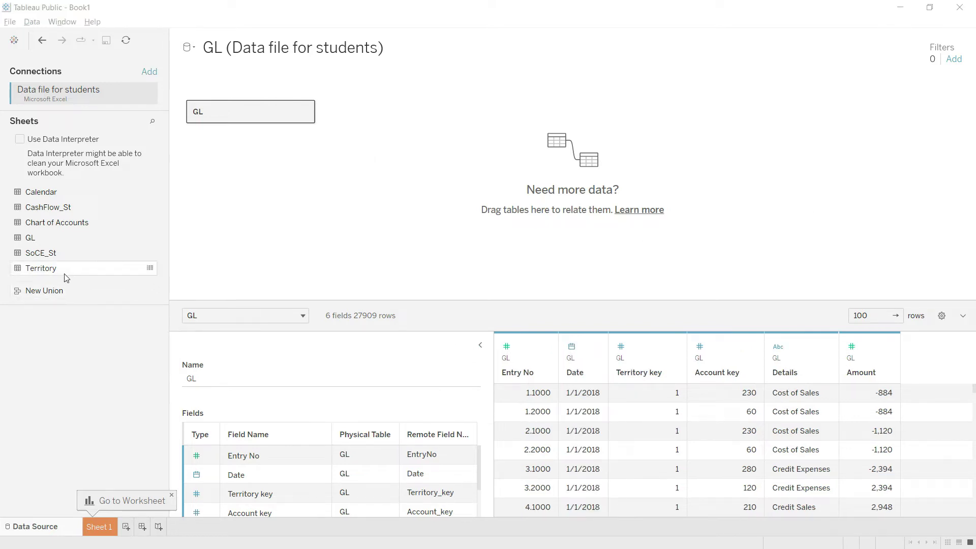
# - Relate the Territory sheet to GL in the data model and check the Country field's geographic role
pyautogui.click(51, 271)
pyautogui.moveTo(51, 271); pyautogui.dragTo(465, 113)
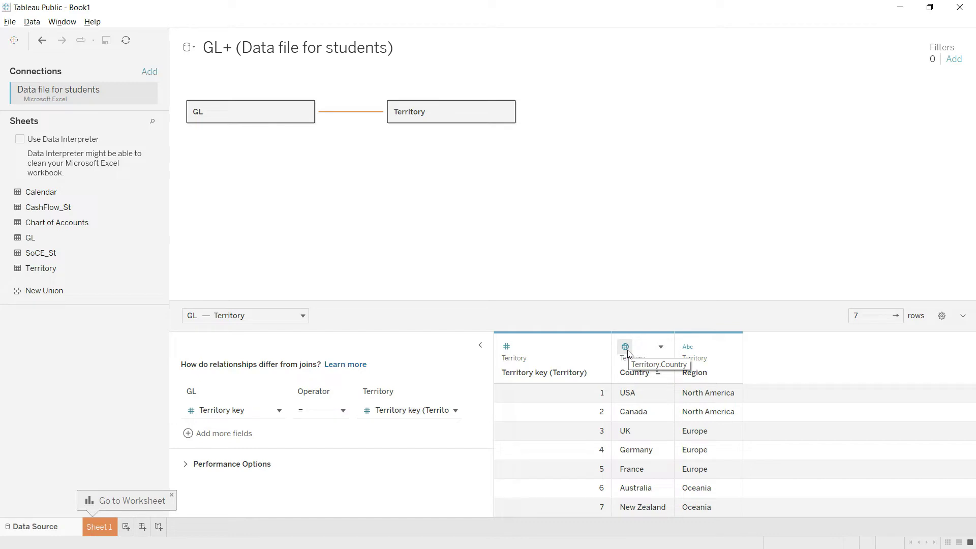
pyautogui.click(661, 347)
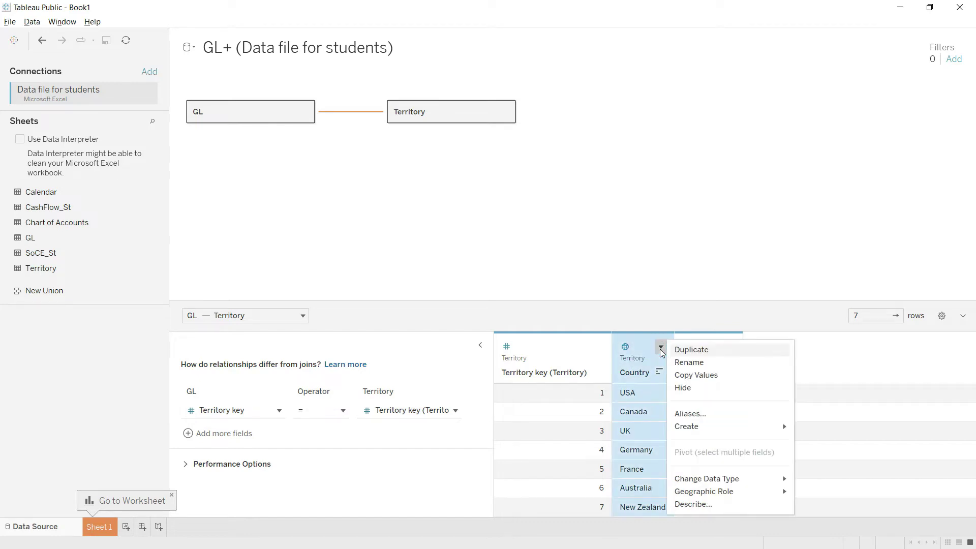
pyautogui.moveTo(735, 496)
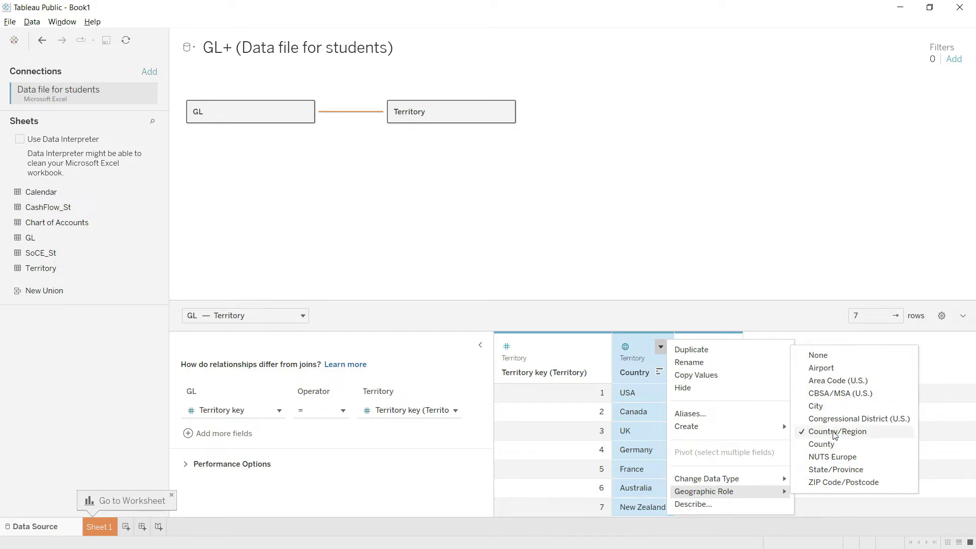
pyautogui.click(659, 348)
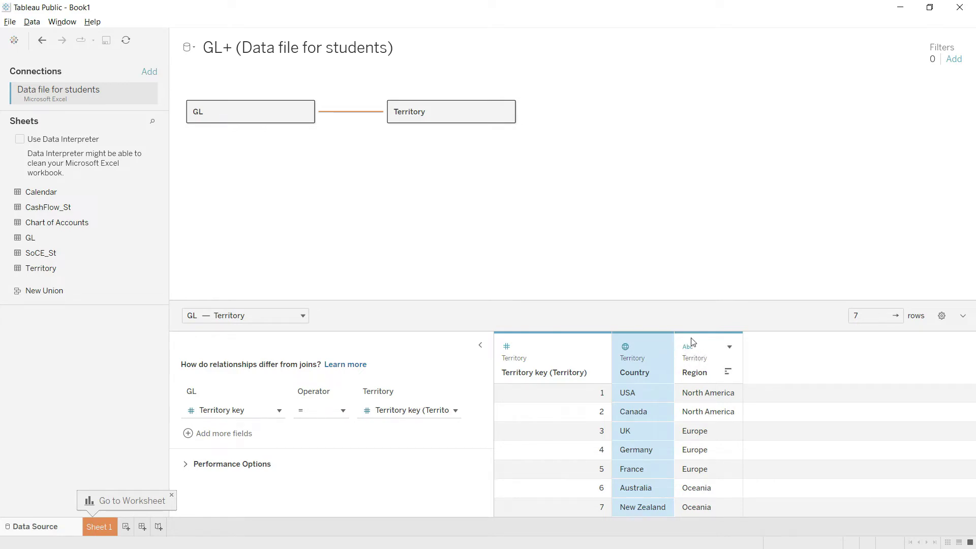
# - Assign the Country/Region geographic role to the Territory table's Region field
pyautogui.click(730, 347)
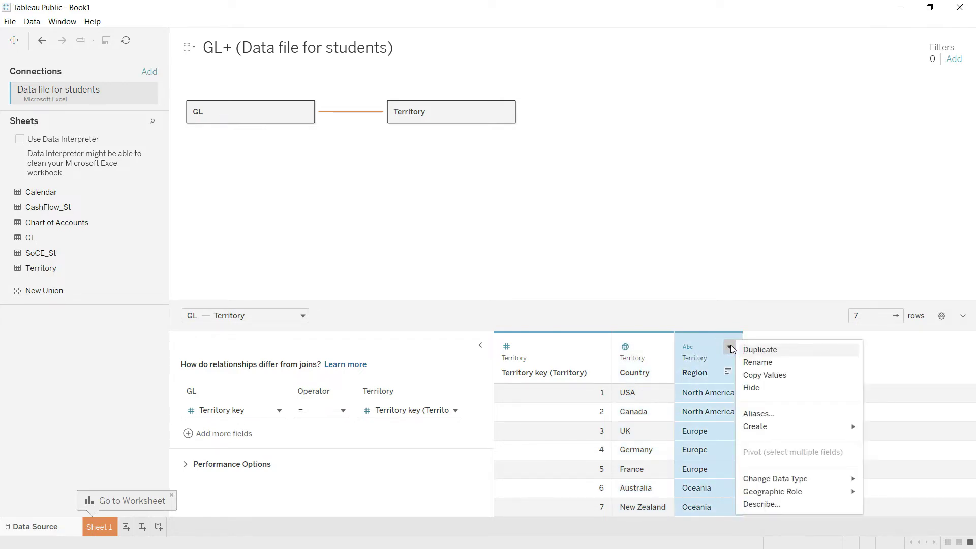
pyautogui.moveTo(789, 495)
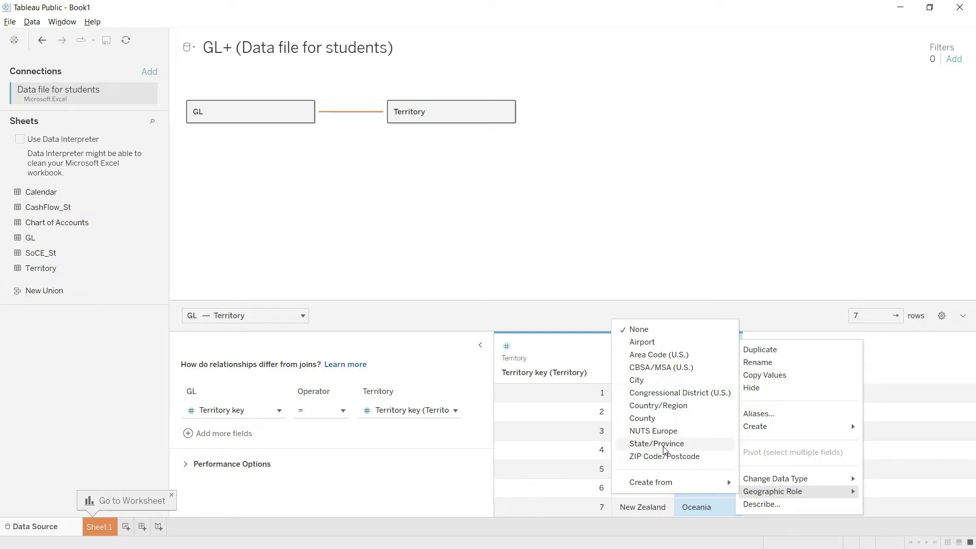
pyautogui.click(657, 404)
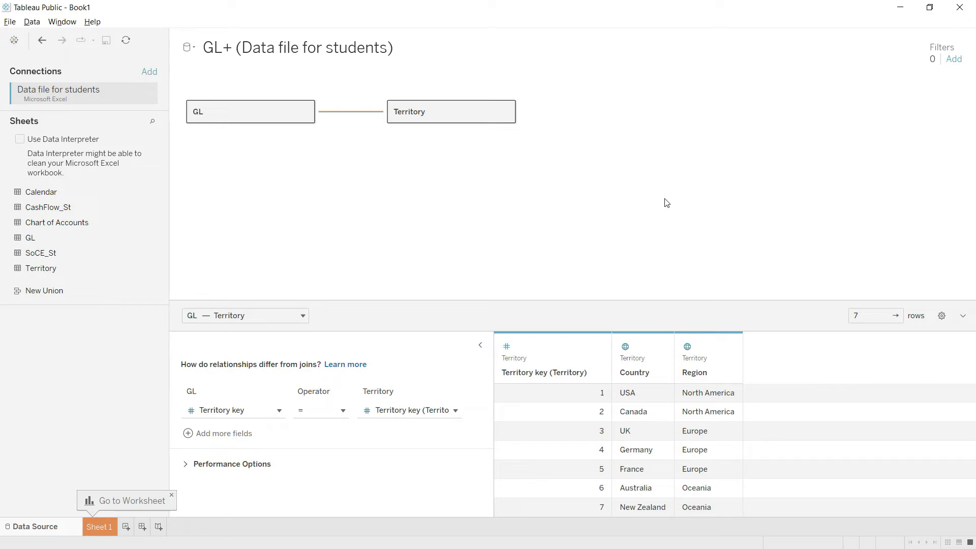
# - Inspect the relationship between GL and Territory and the matching fields available on each side
pyautogui.click(354, 122)
pyautogui.moveTo(357, 116)
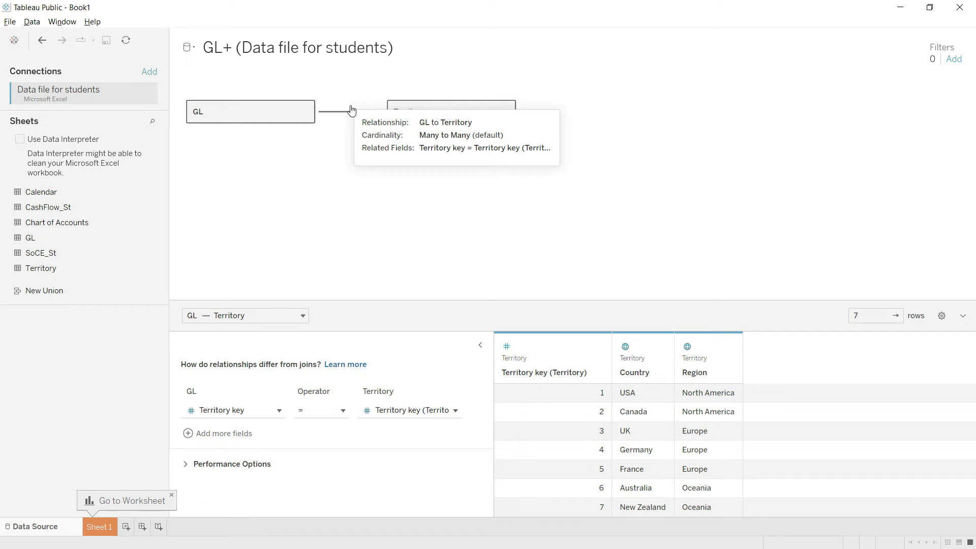
pyautogui.click(273, 415)
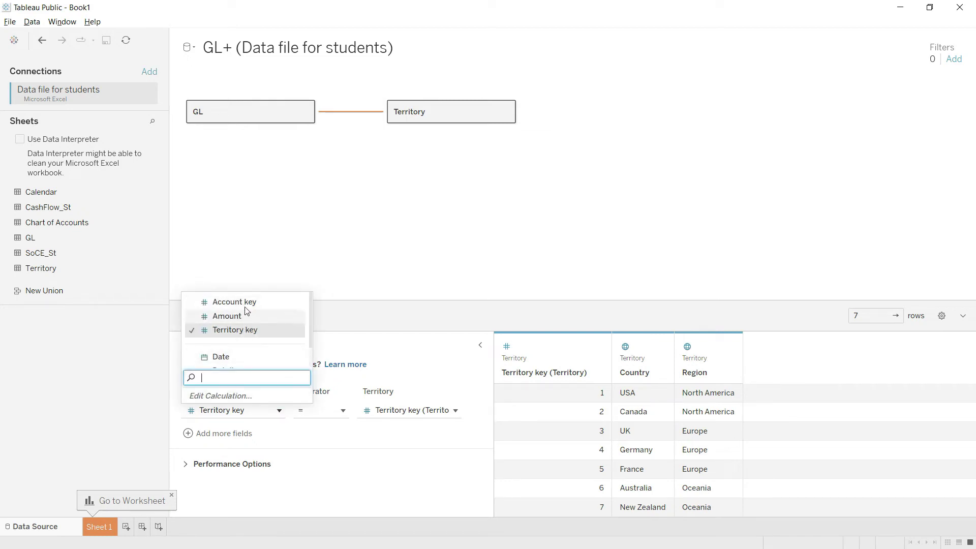
pyautogui.click(312, 459)
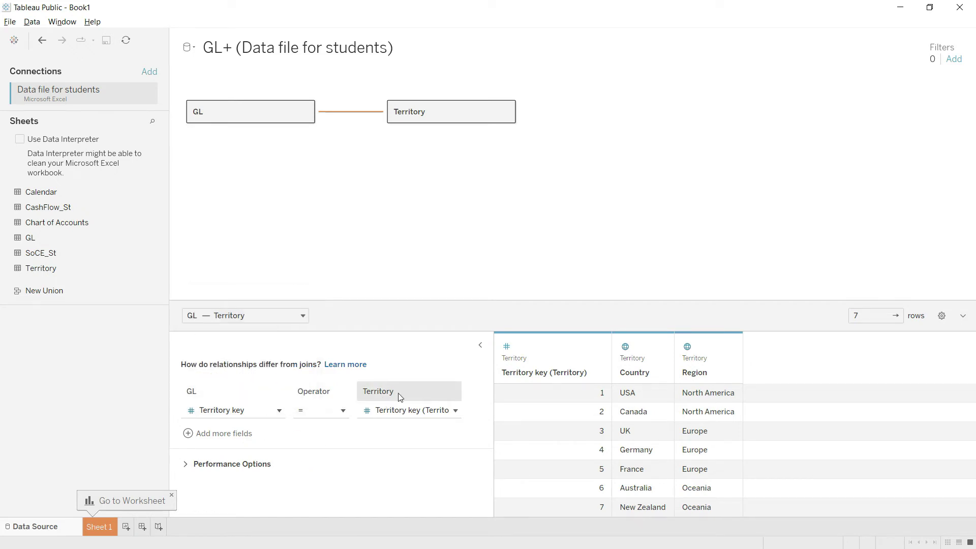
pyautogui.click(454, 412)
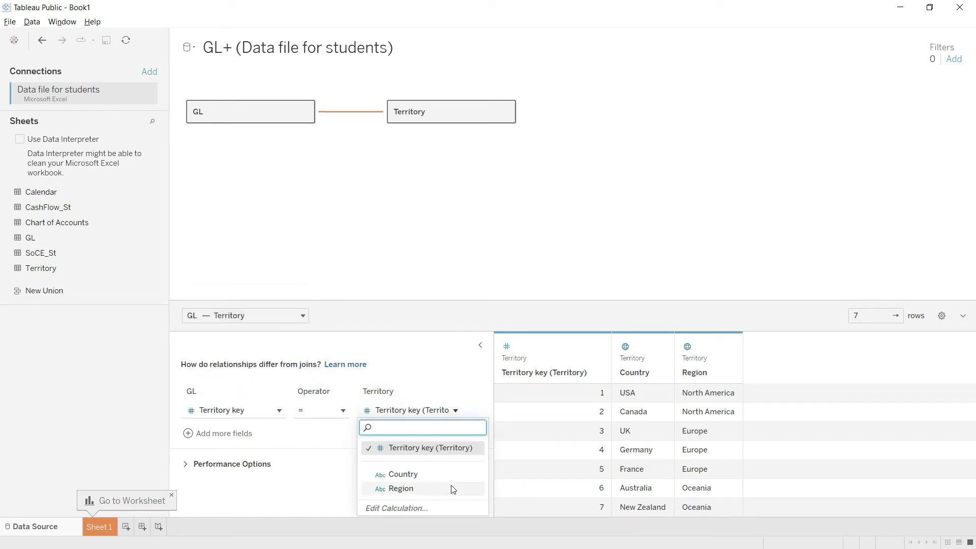
pyautogui.click(429, 263)
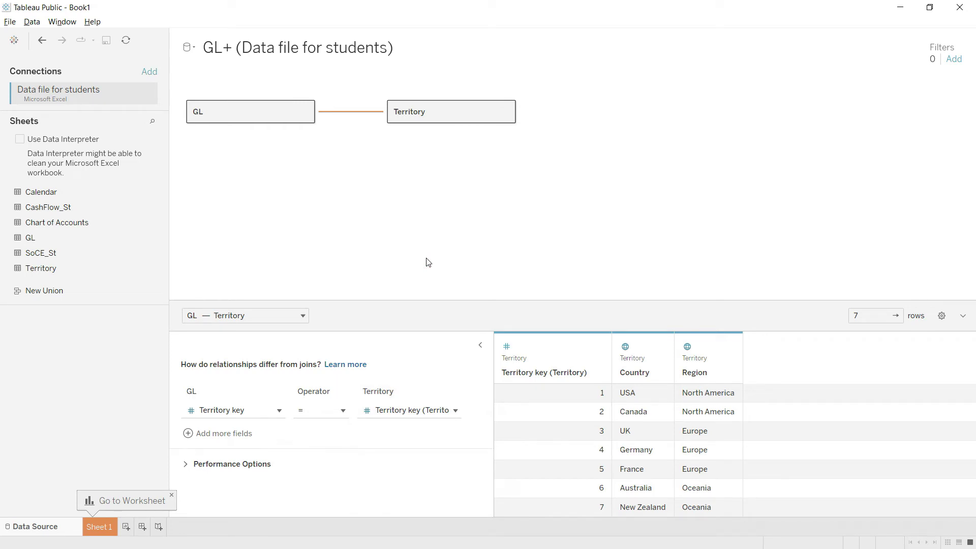
# - Set the GL–Territory relationship's cardinality to Many on the GL side and One on the Territory side
pyautogui.moveTo(604, 300); pyautogui.dragTo(605, 278)
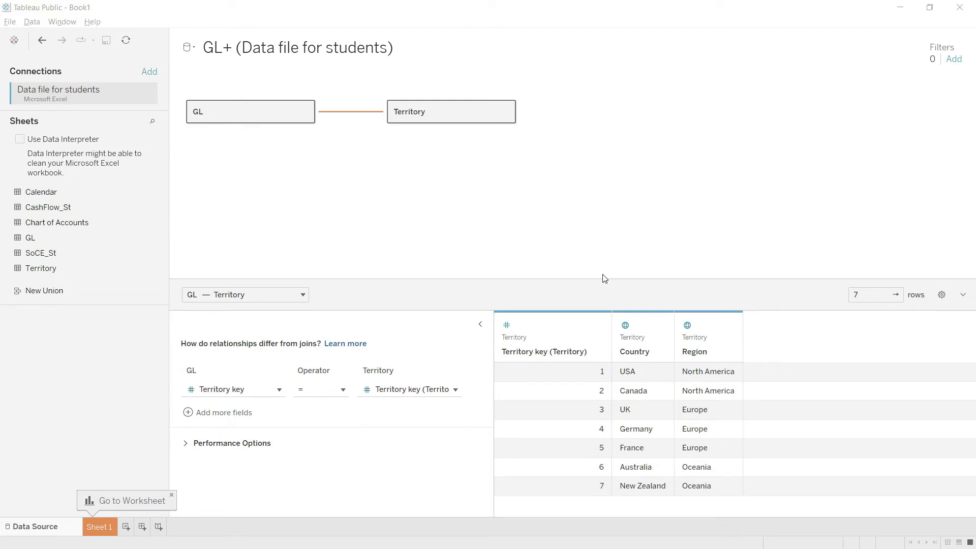
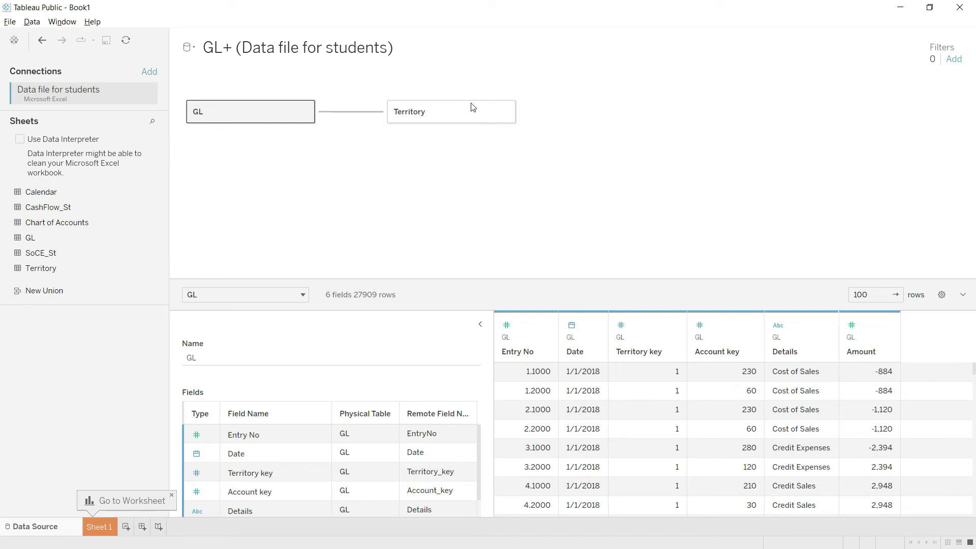
pyautogui.click(353, 114)
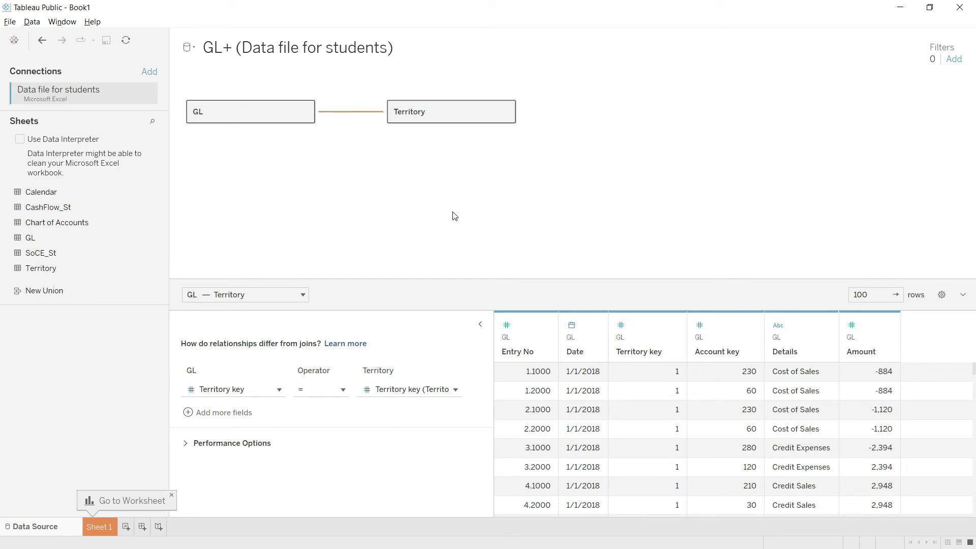
pyautogui.click(219, 445)
pyautogui.click(476, 410)
pyautogui.scroll(-3, 477, 414)
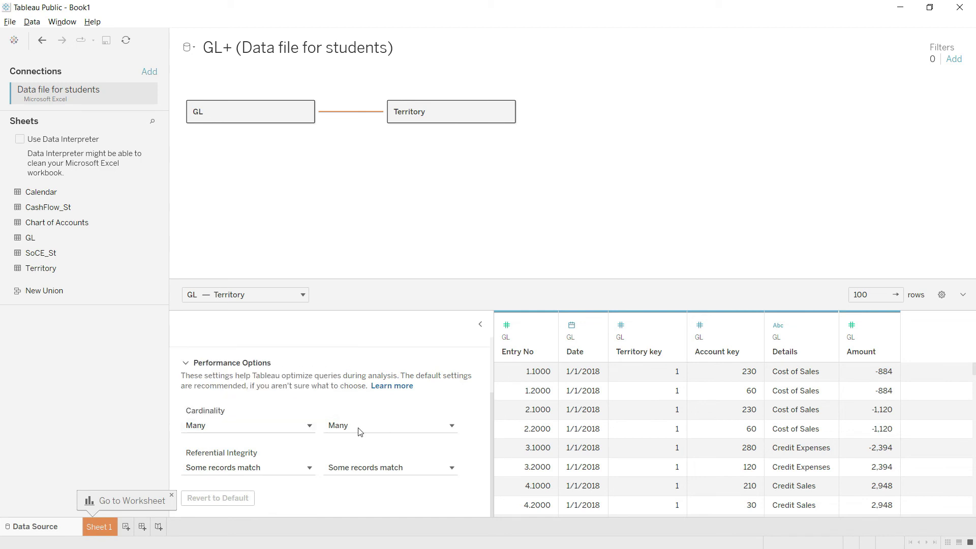
pyautogui.click(304, 425)
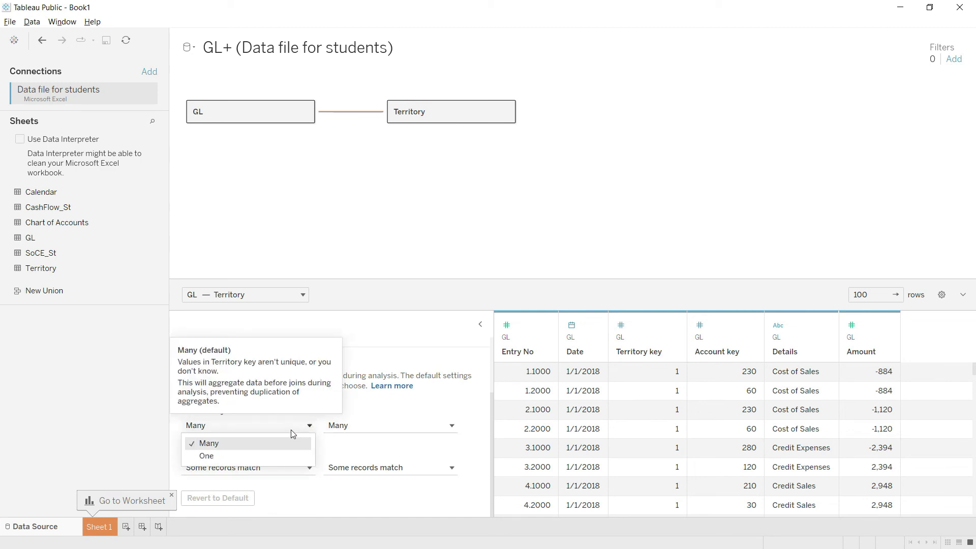
pyautogui.click(291, 429)
pyautogui.click(445, 430)
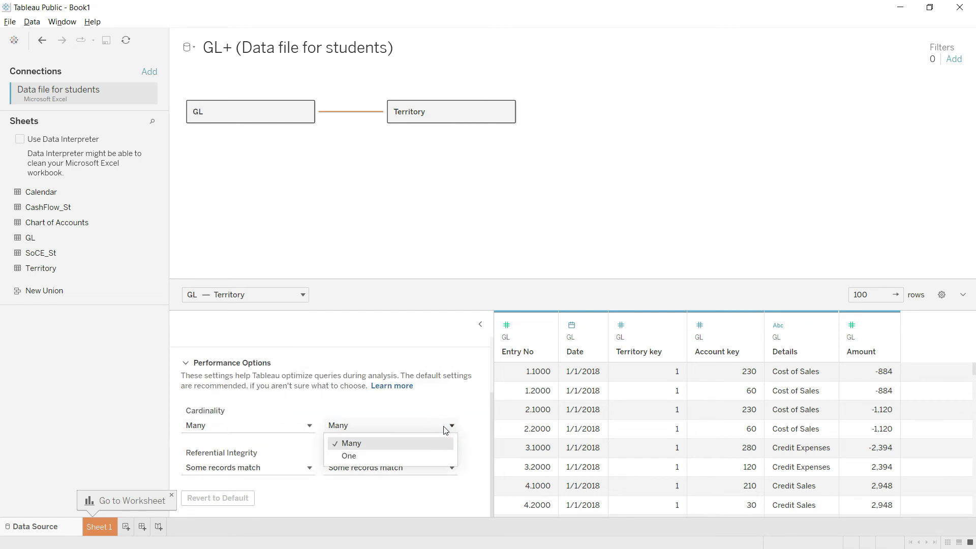
pyautogui.click(363, 455)
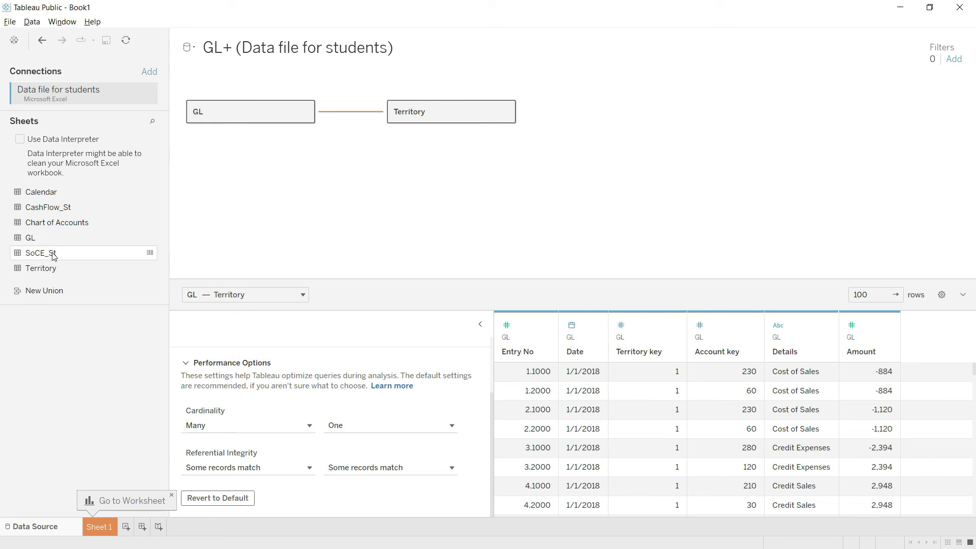
# - Relate the Chart of Accounts sheet to GL with a cardinality of Many for GL and One for Chart of Accounts
pyautogui.moveTo(50, 222); pyautogui.dragTo(396, 171)
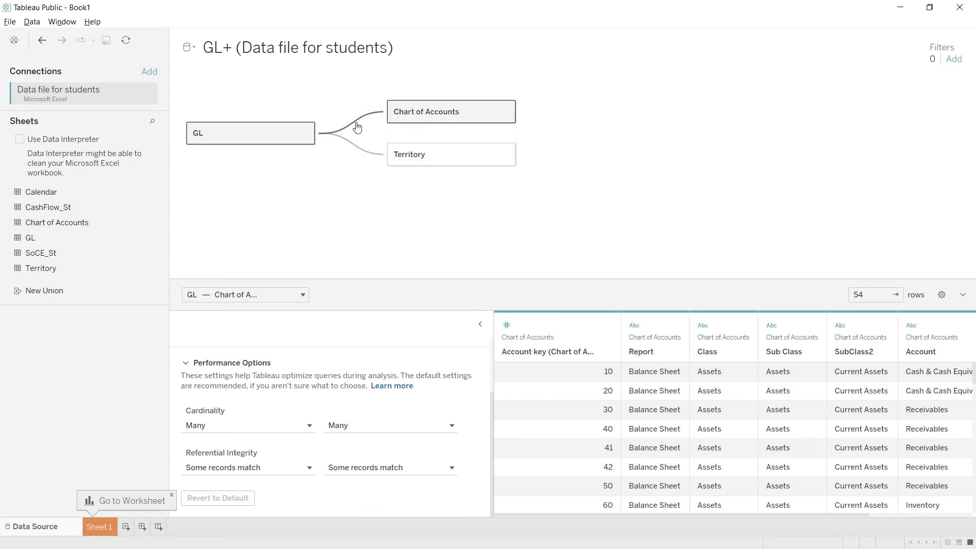
pyautogui.moveTo(357, 127)
pyautogui.moveTo(233, 427)
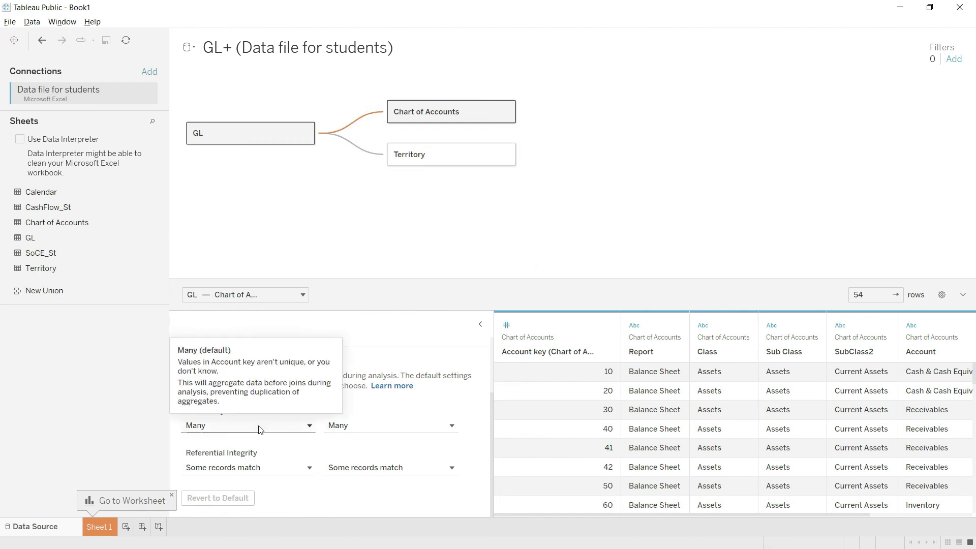
pyautogui.click(393, 425)
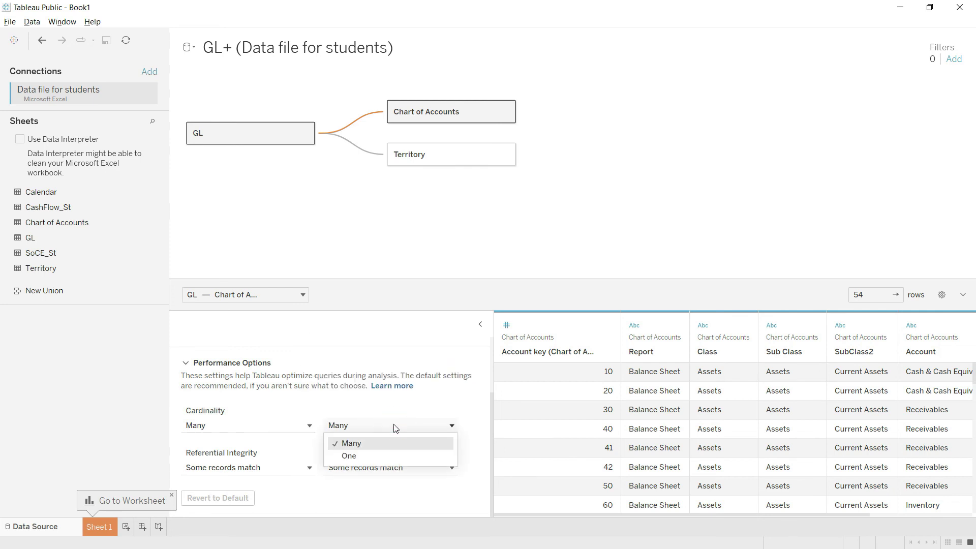
pyautogui.click(367, 455)
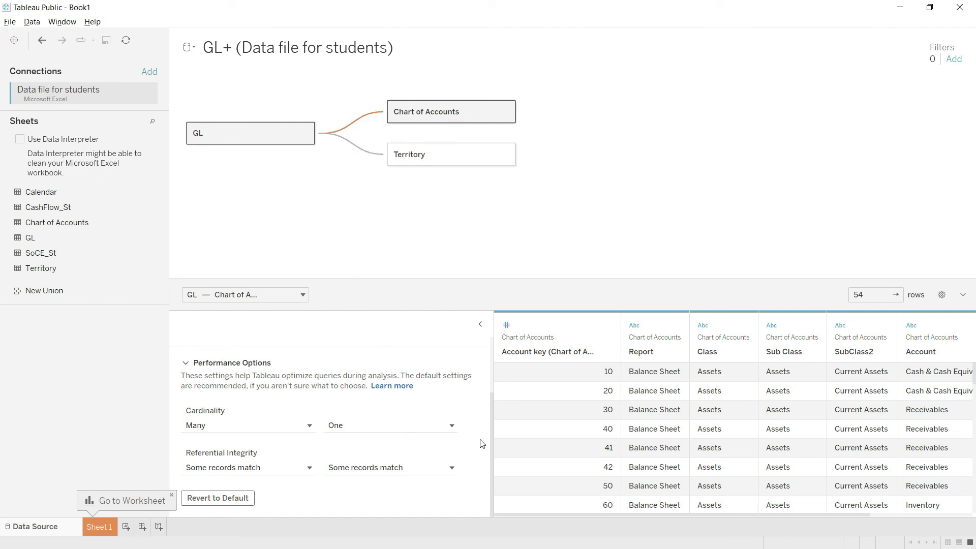
pyautogui.scroll(1, 488, 440)
pyautogui.scroll(3, 489, 442)
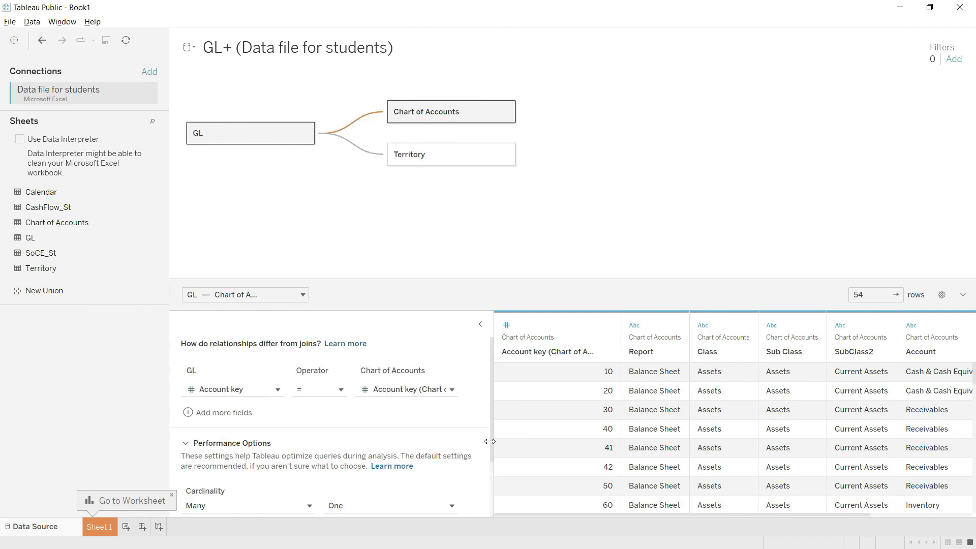
pyautogui.click(591, 173)
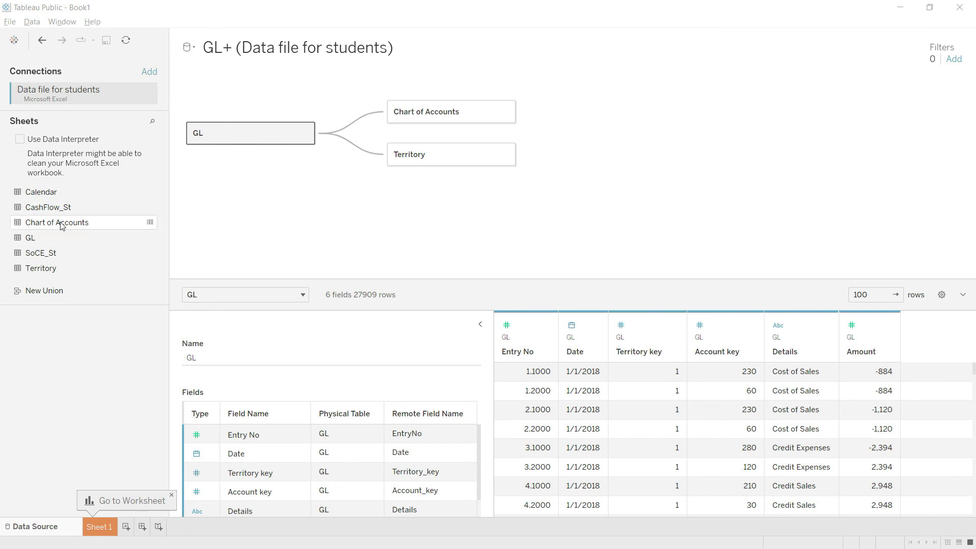
# - Relate the Calendar sheet to GL by date with a cardinality of Many for GL and One for Calendar
pyautogui.moveTo(39, 196); pyautogui.dragTo(407, 244)
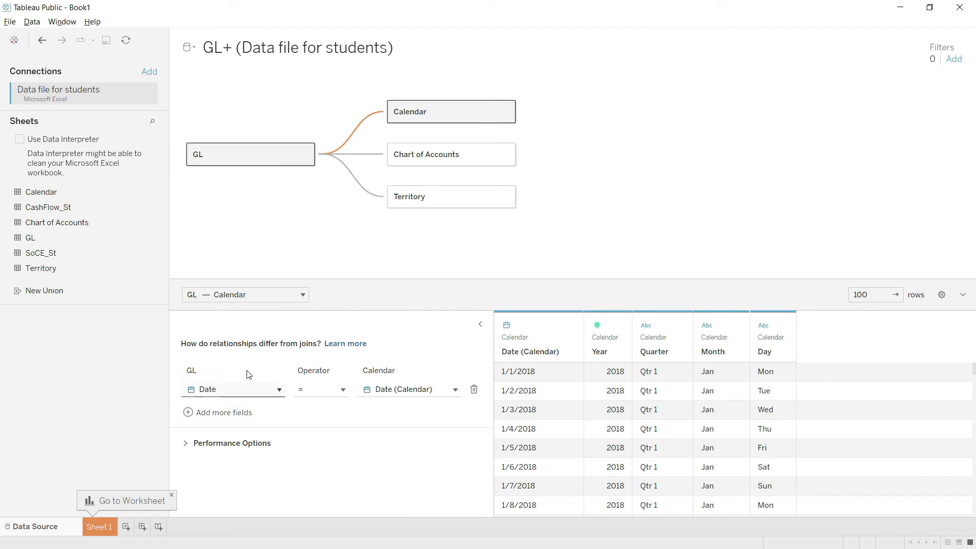
pyautogui.moveTo(477, 403)
pyautogui.click(217, 443)
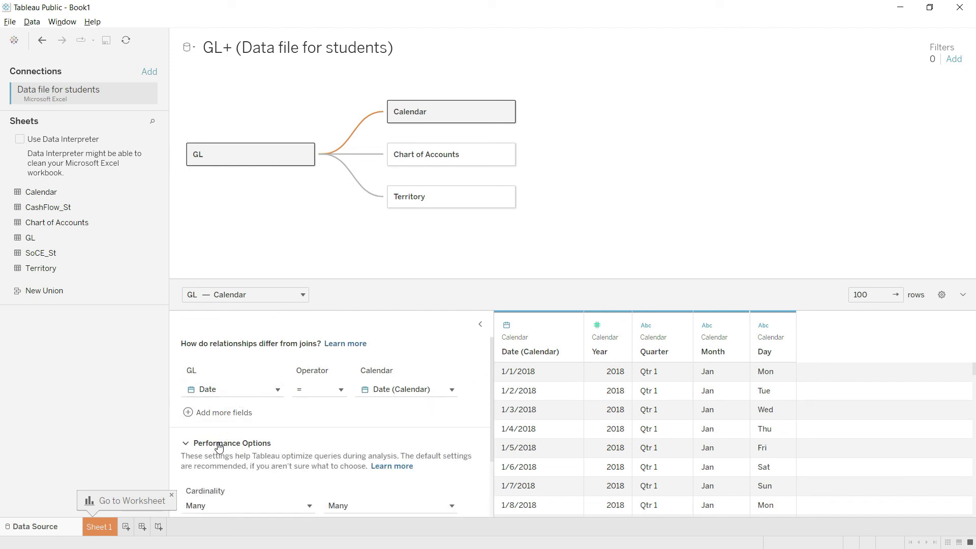
pyautogui.scroll(-2, 224, 447)
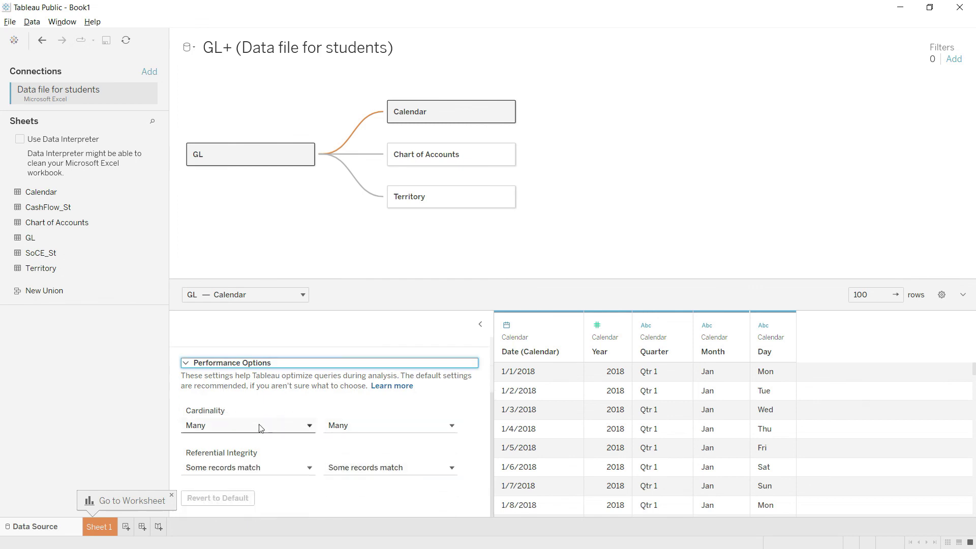
pyautogui.click(426, 426)
pyautogui.click(376, 456)
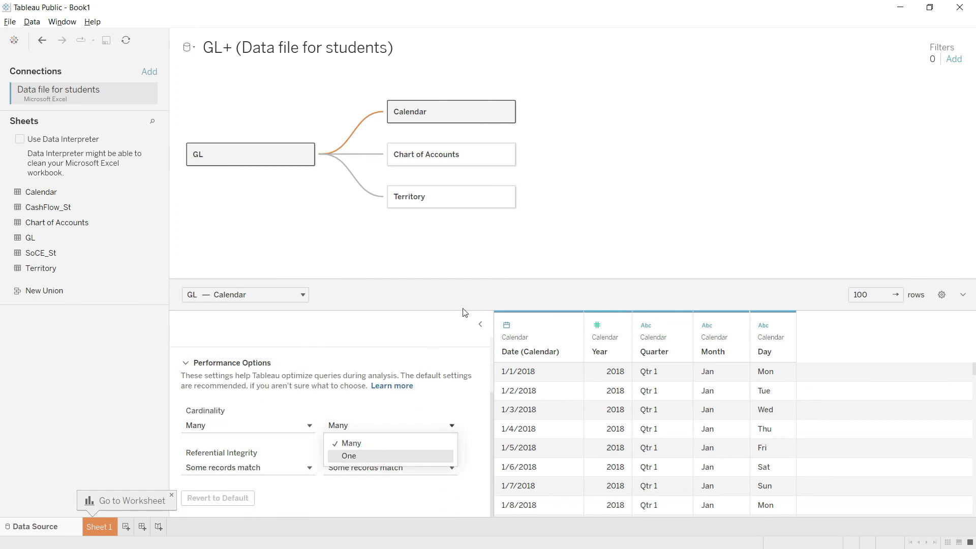